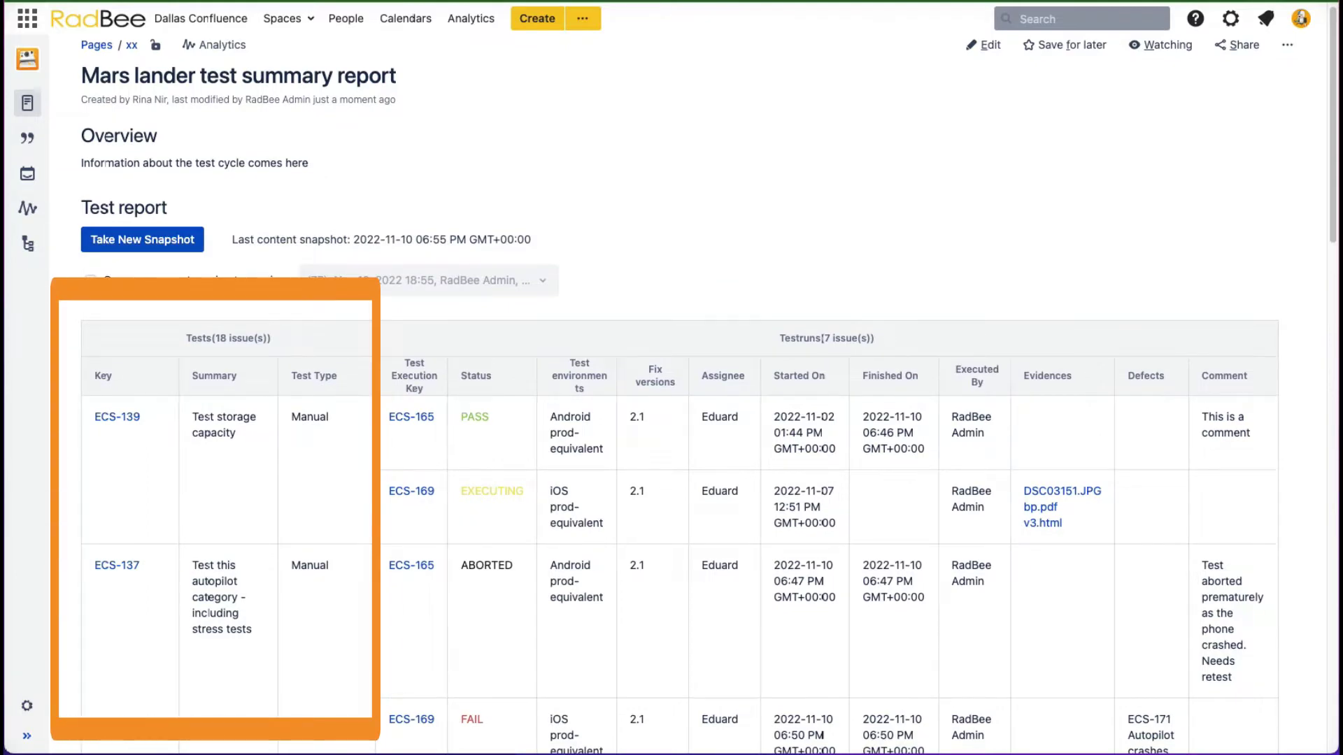
scroll(672, 420, down, 1)
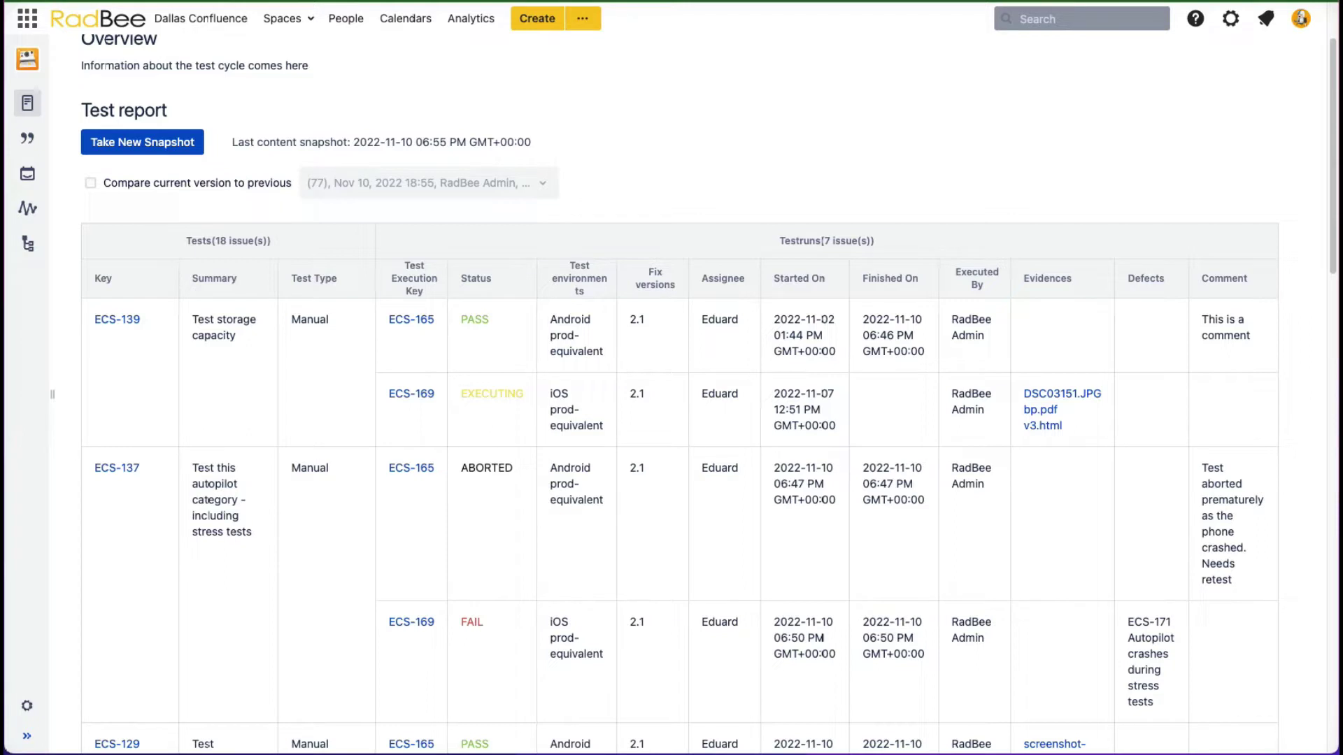
Bring up the link options for test ECS-139 in the report table
right_click(118, 320)
View ECS-139 in a new tab, then take a new snapshot of the Jira data in the report
click(132, 328)
scroll(464, 283, down, 3)
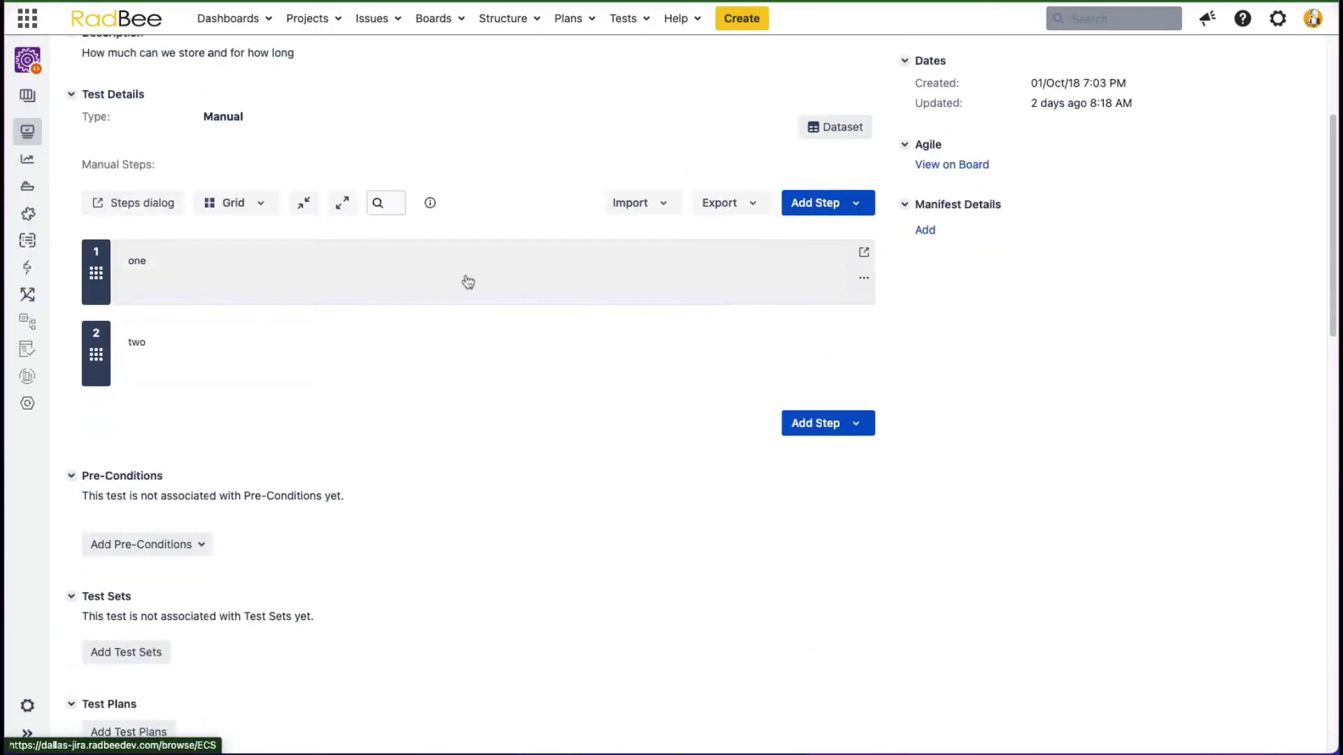
scroll(467, 281, down, 5)
scroll(467, 280, down, 2)
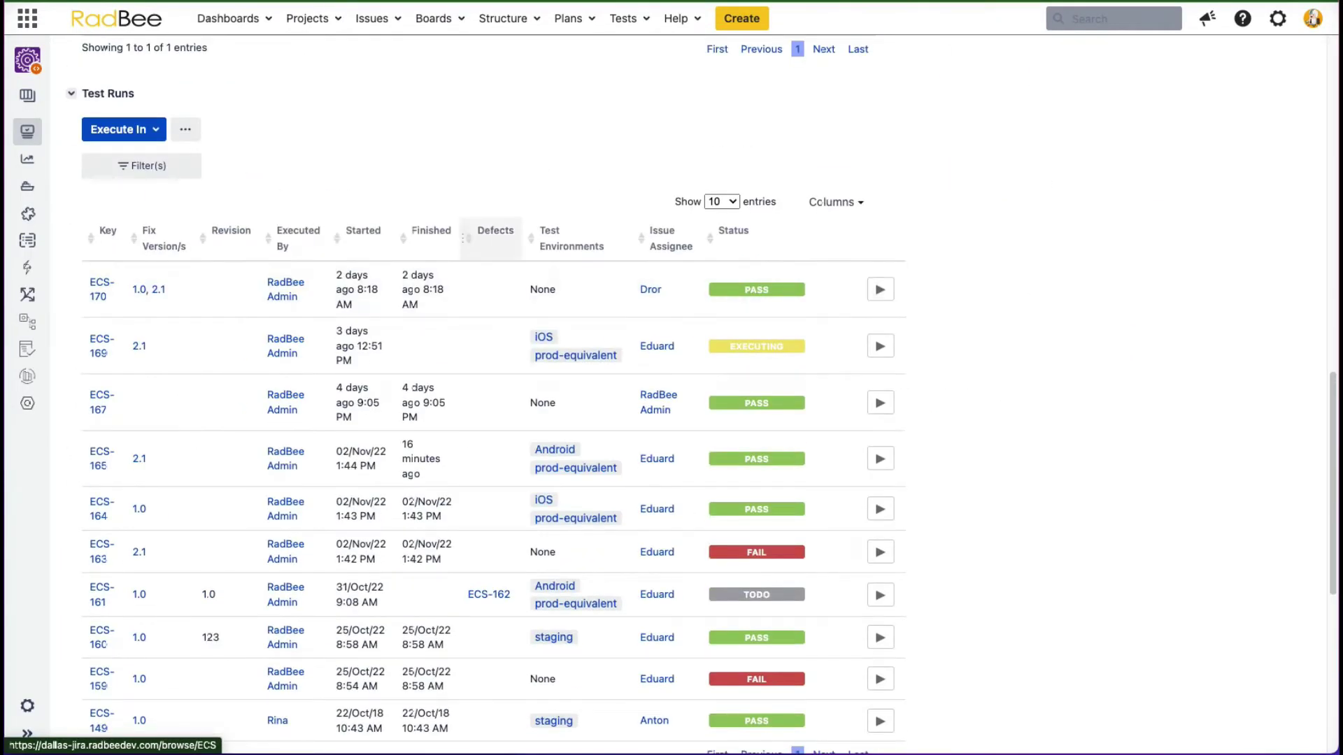
scroll(467, 225, down, 1)
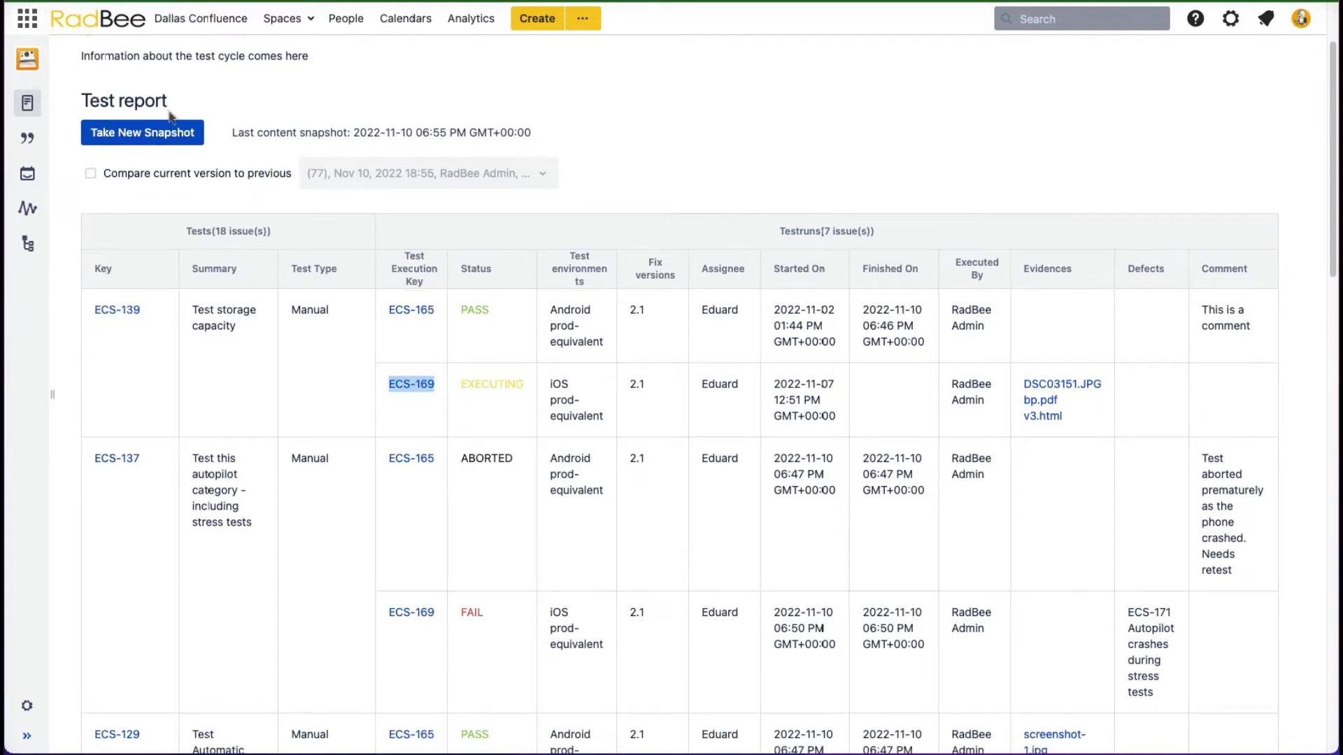
click(171, 135)
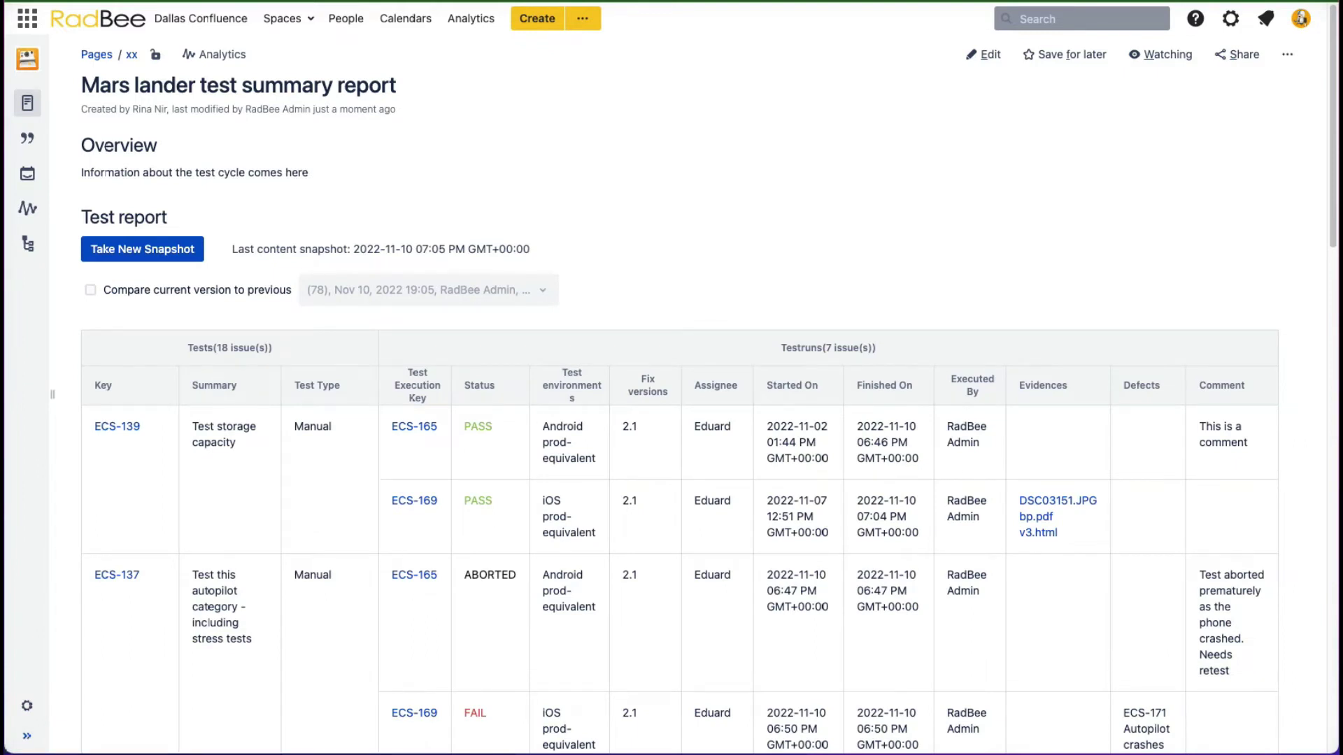
scroll(671, 420, down, 1)
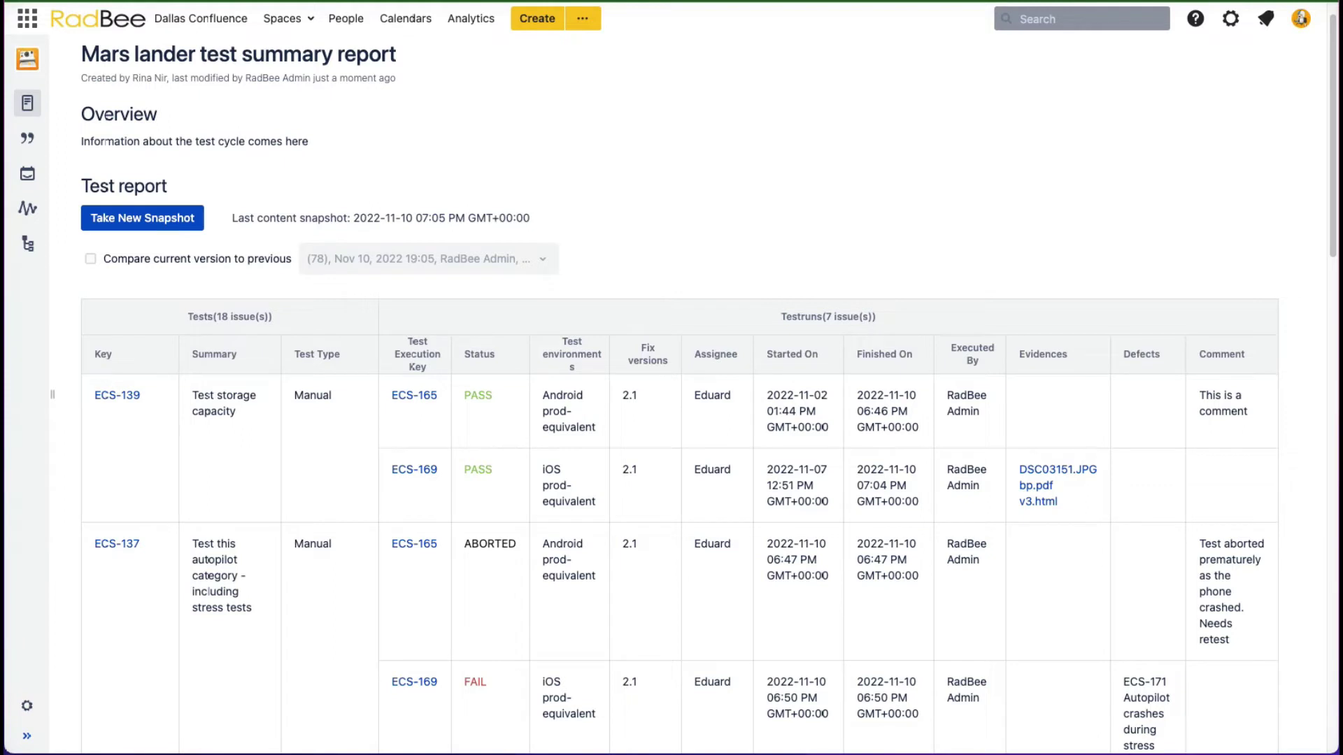
scroll(672, 420, down, 1)
scroll(671, 420, down, 1)
scroll(672, 420, down, 1)
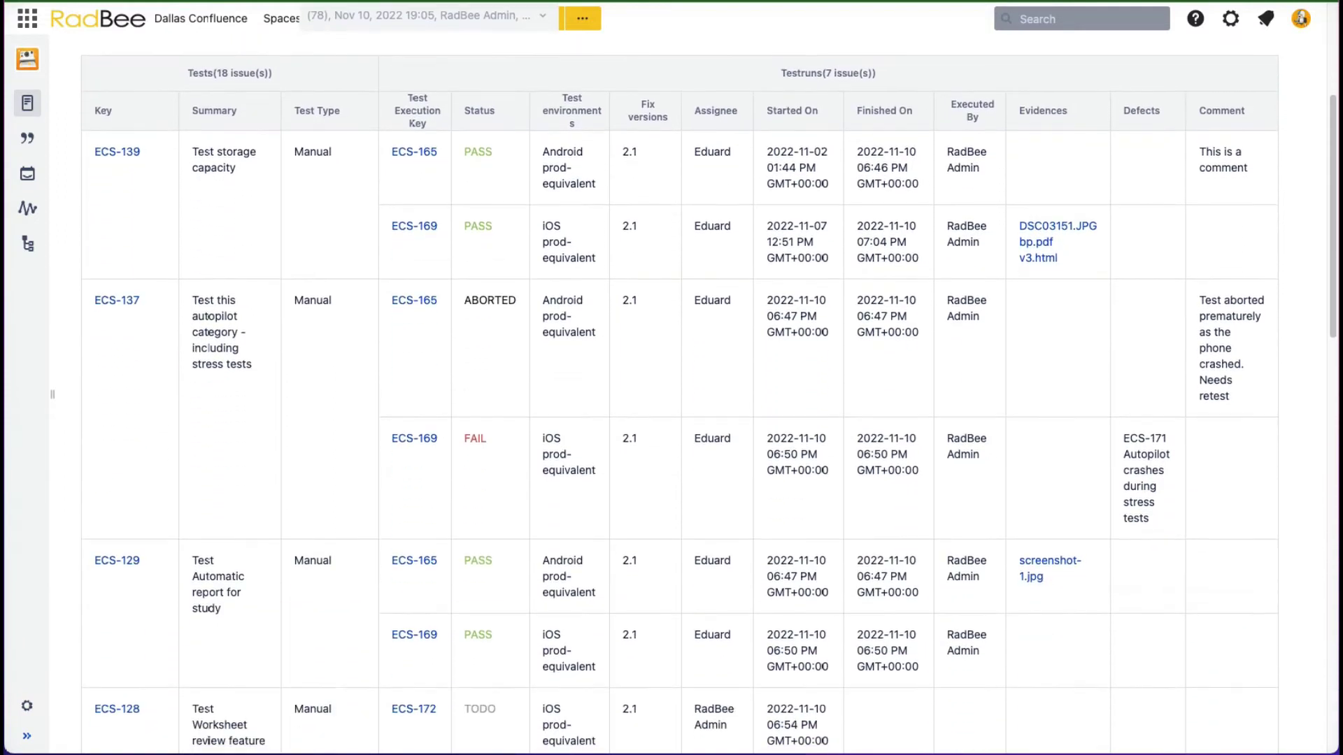
scroll(672, 420, up, 1)
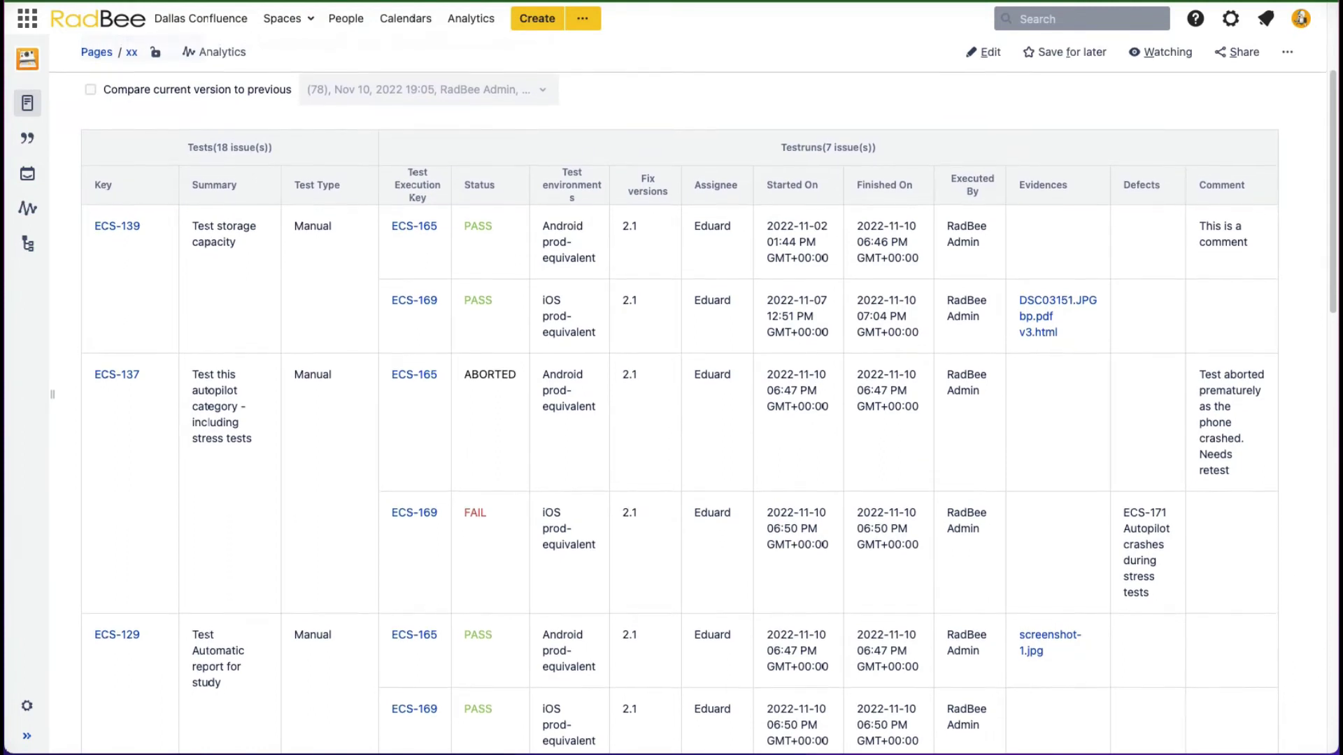
scroll(672, 420, up, 1)
scroll(672, 419, up, 1)
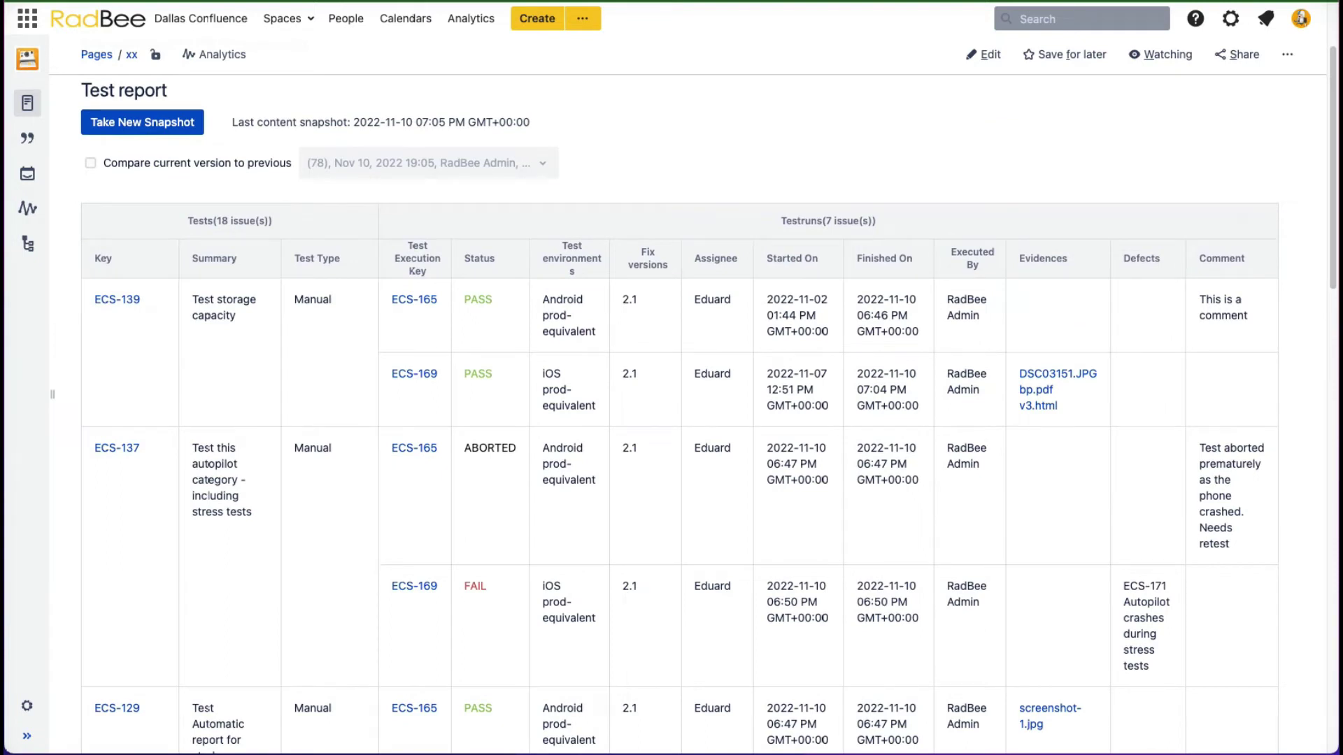
scroll(1103, 472, down, 1)
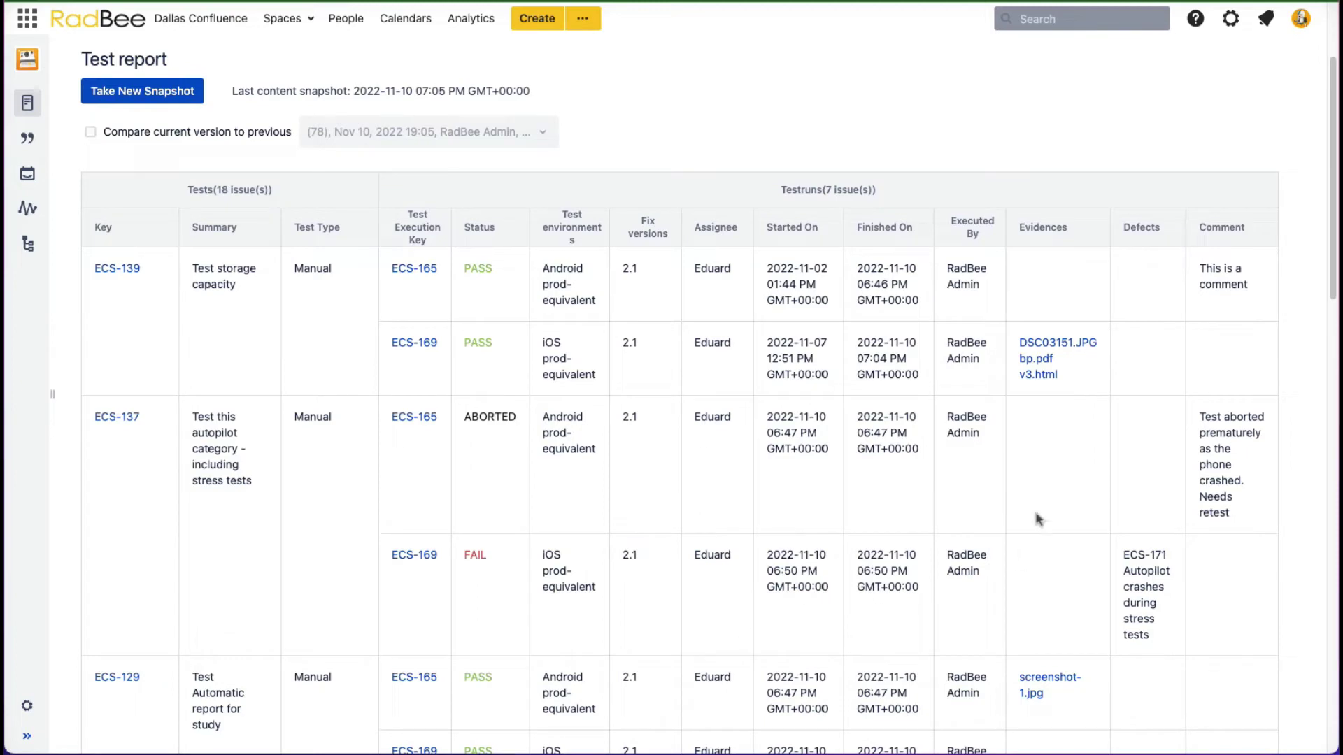
scroll(1043, 469, up, 1)
scroll(1043, 468, up, 3)
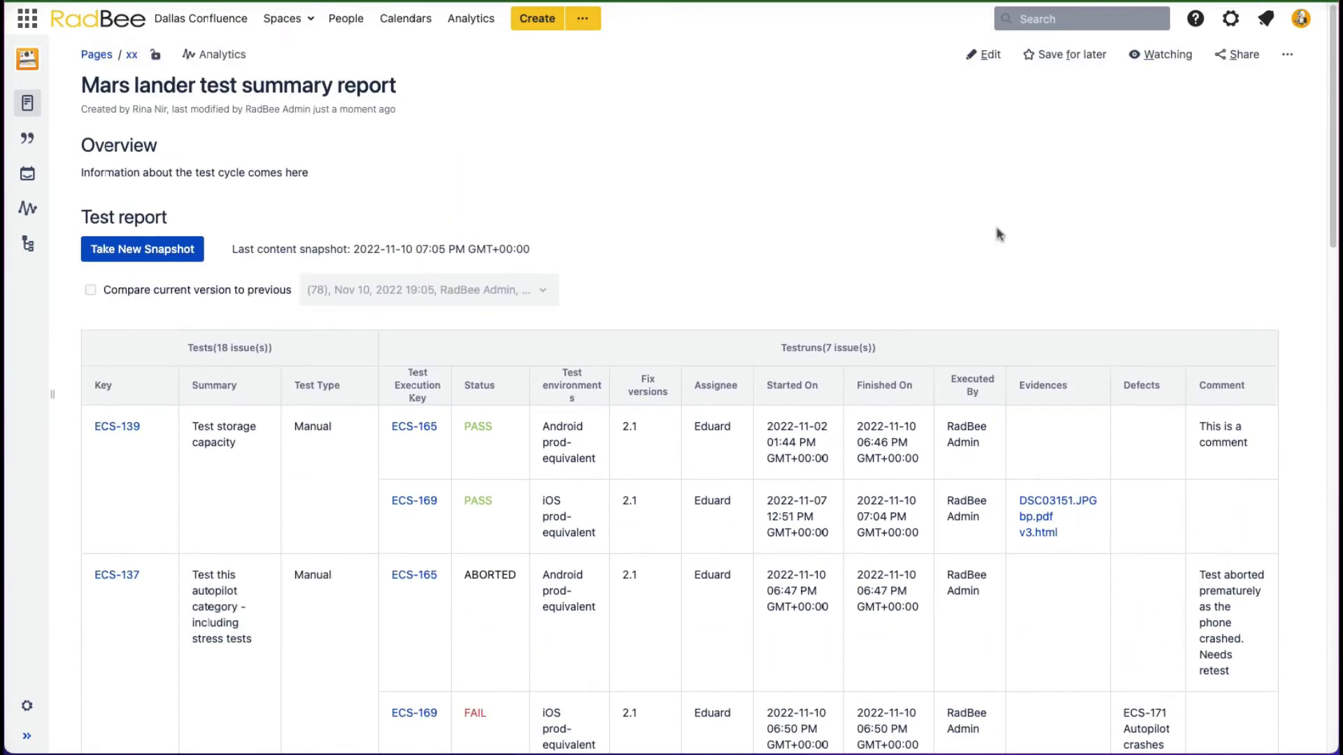
Switch the test summary report page into edit mode
click(992, 55)
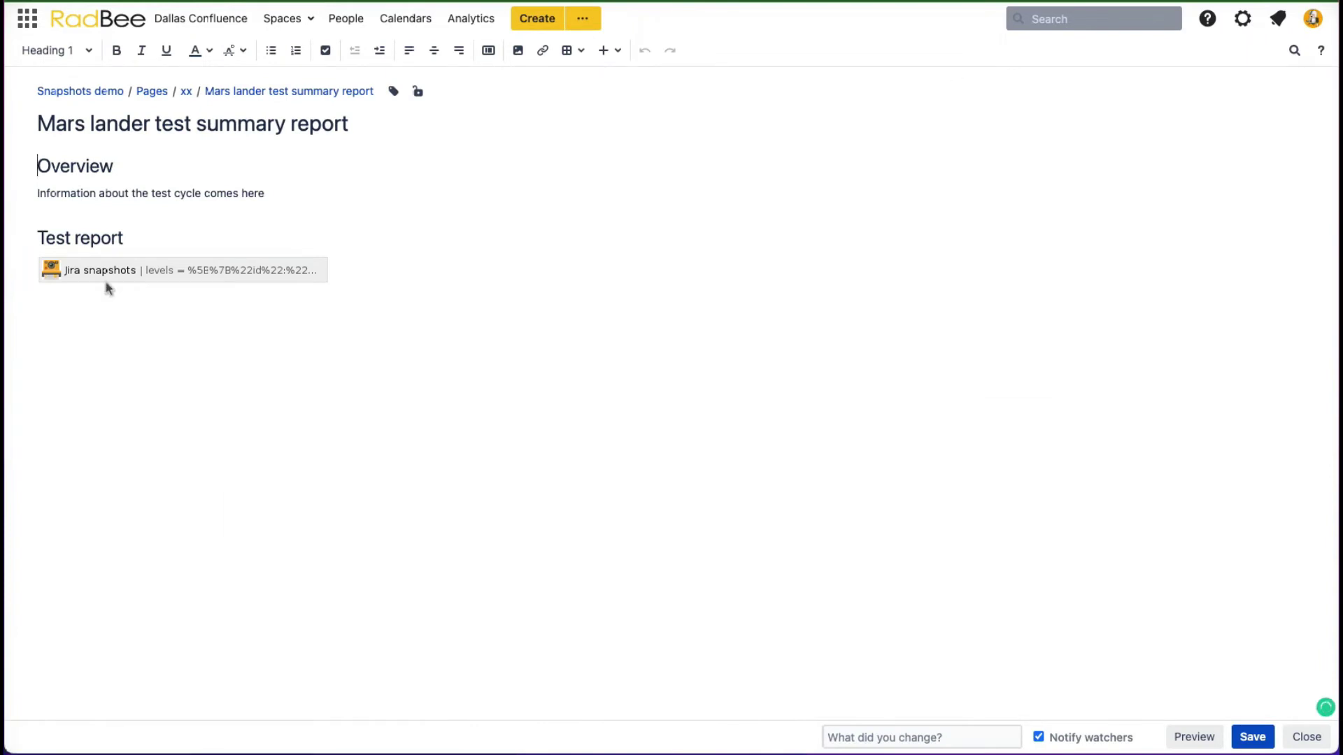
Edit the Jira Snapshots macro and show its Level 2: Testruns settings
click(114, 270)
click(60, 311)
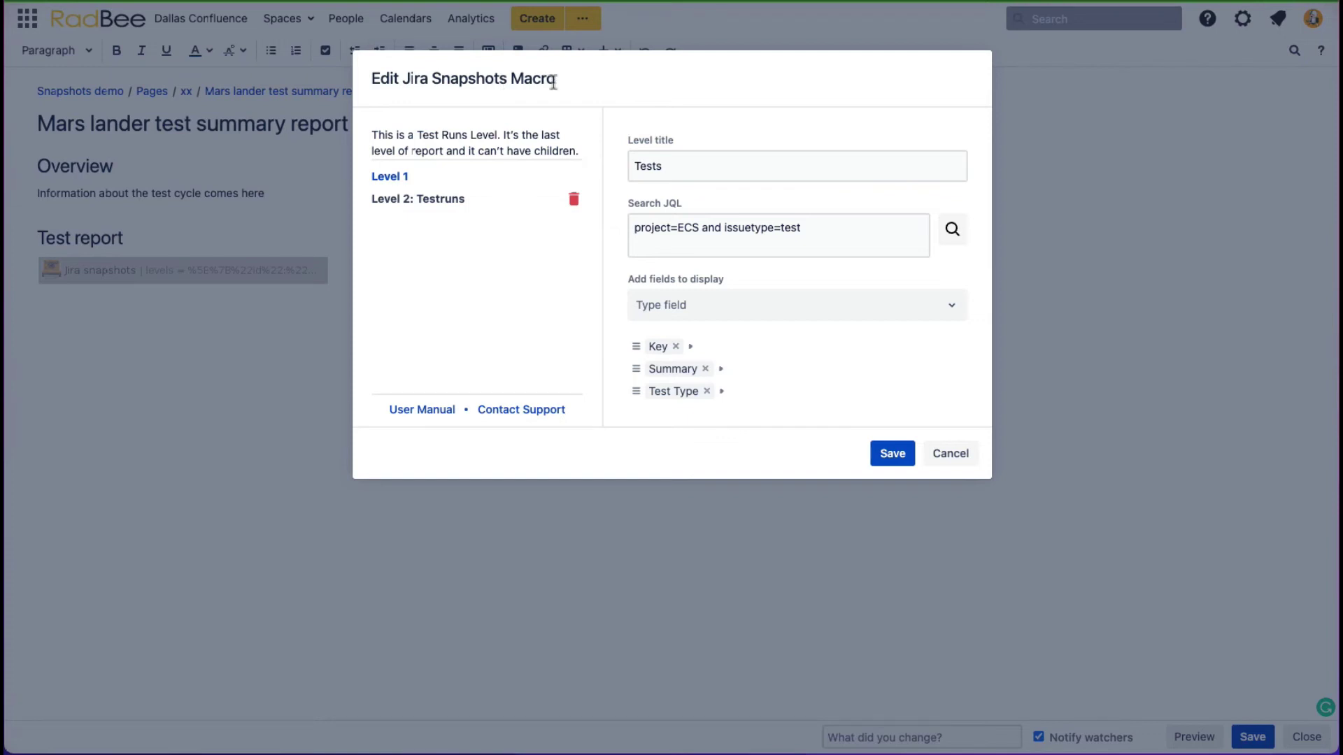
click(419, 203)
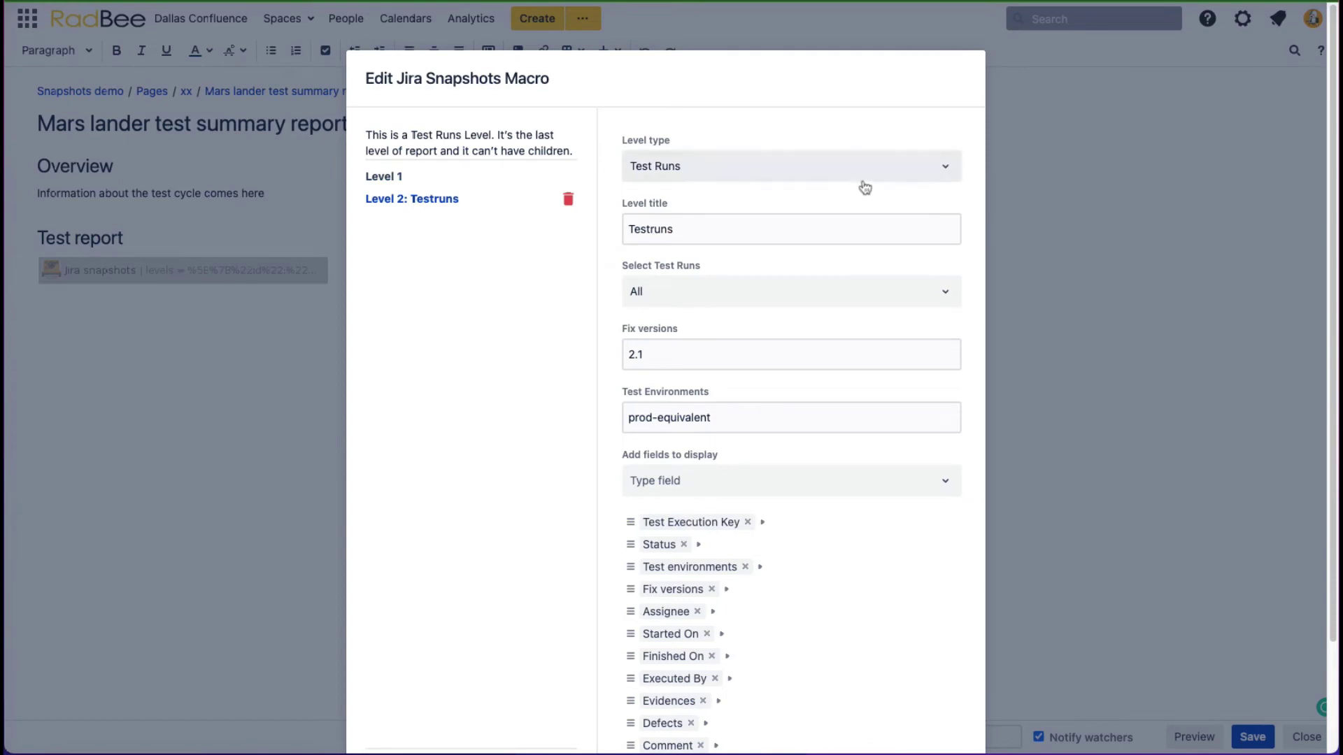
Keep the level type as Test Runs and the included test runs as All
click(948, 173)
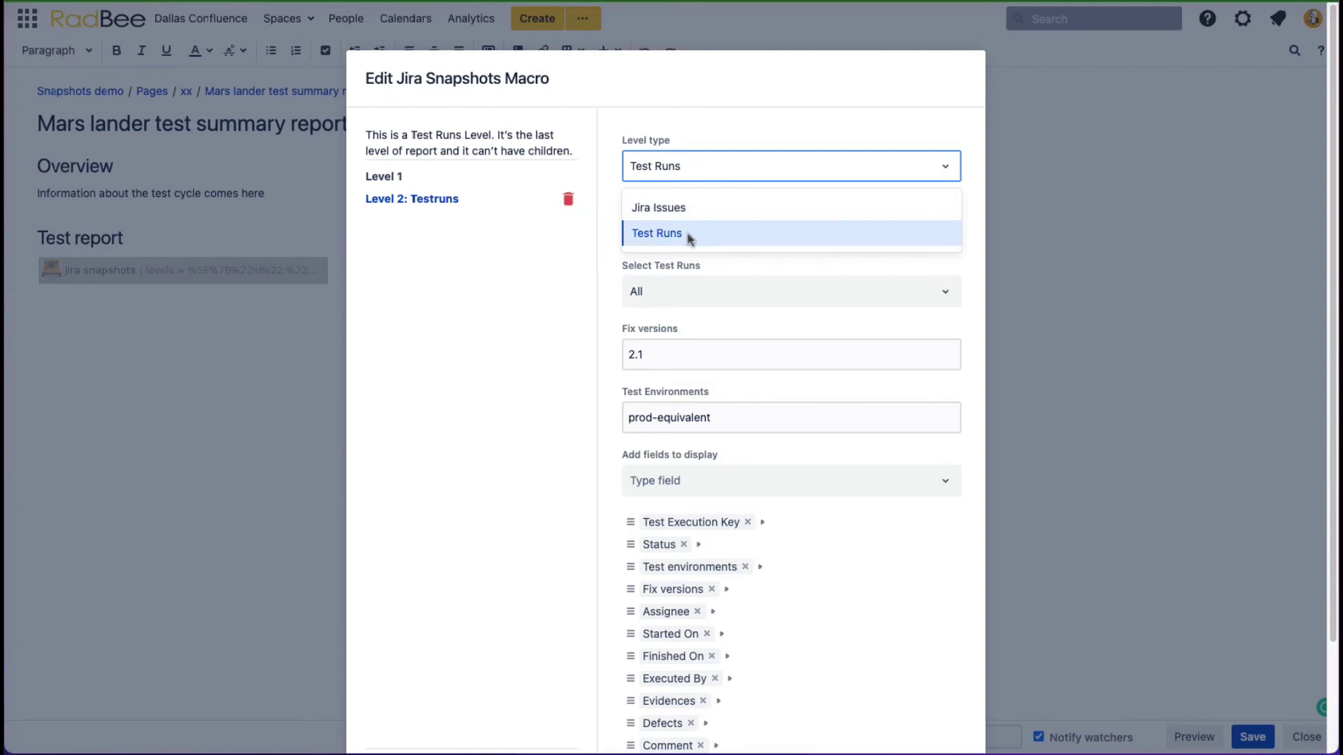
click(690, 238)
text(for ve)
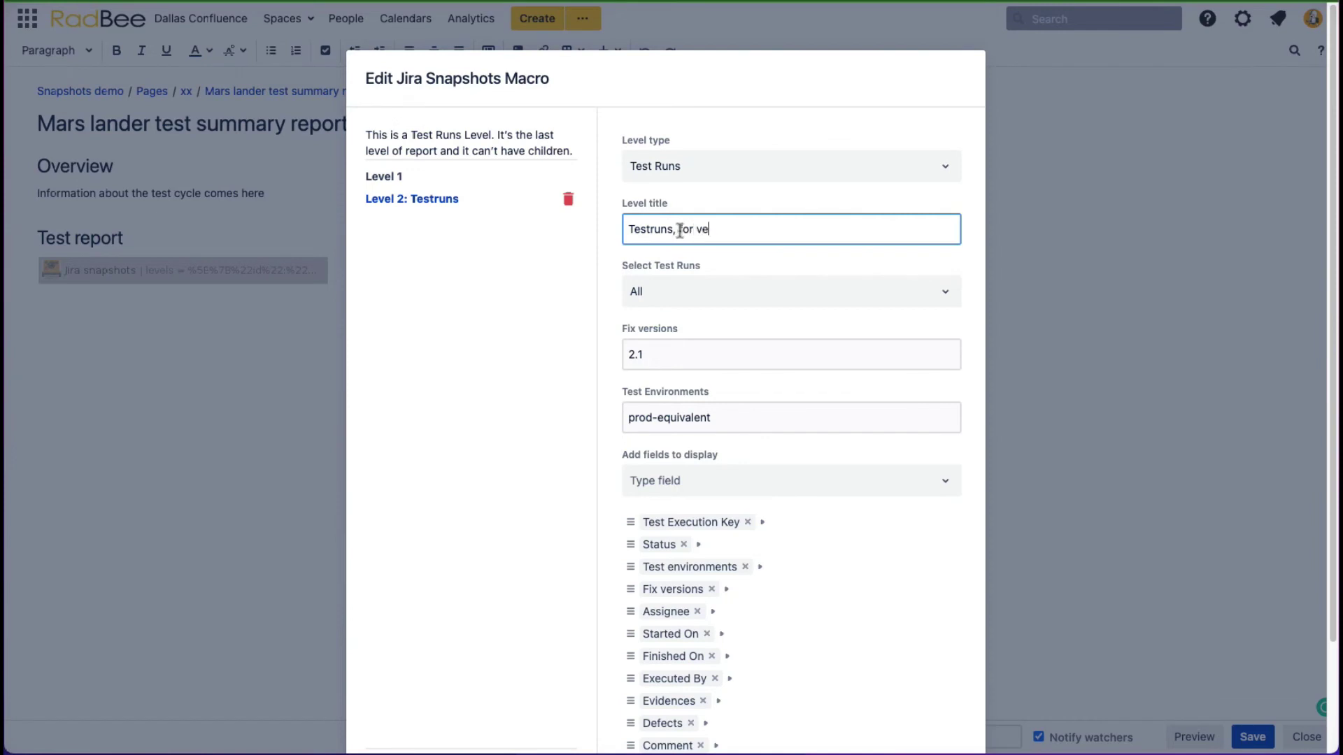
text(rsion 2.1 on prod)
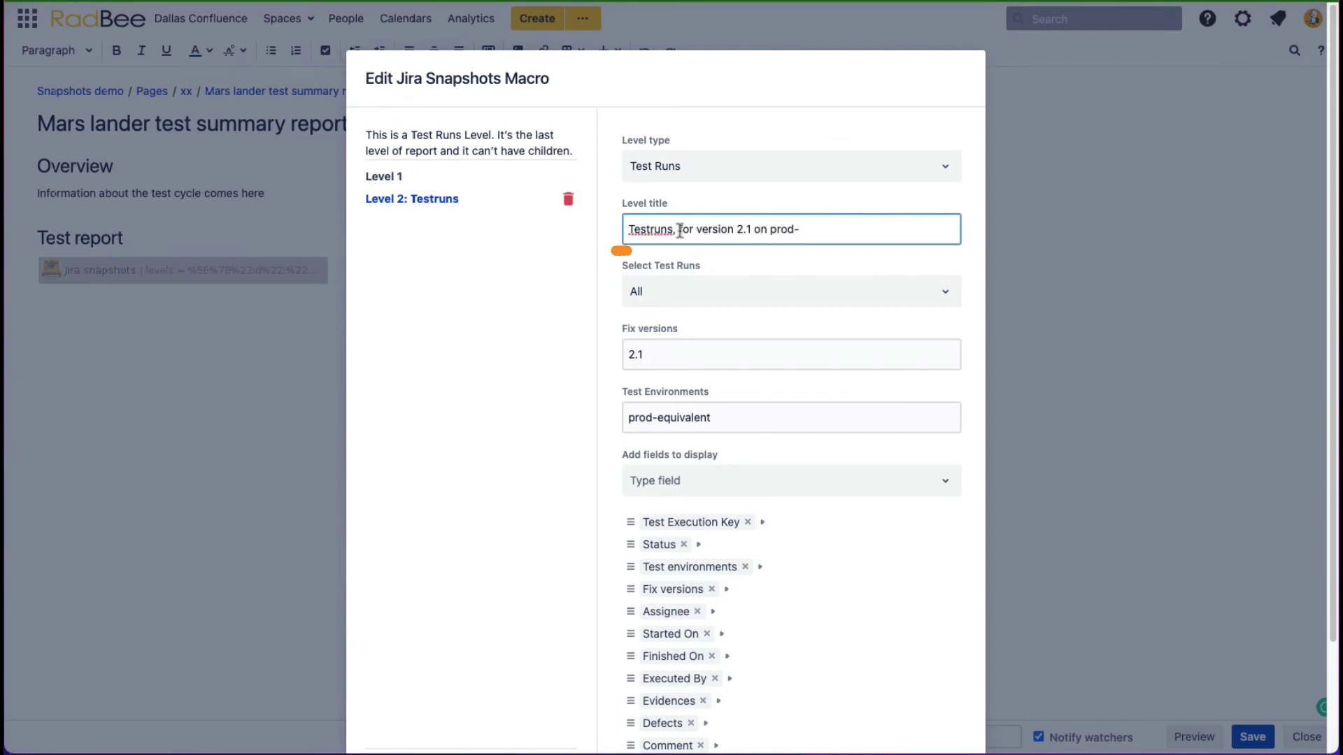
text(-equivalent)
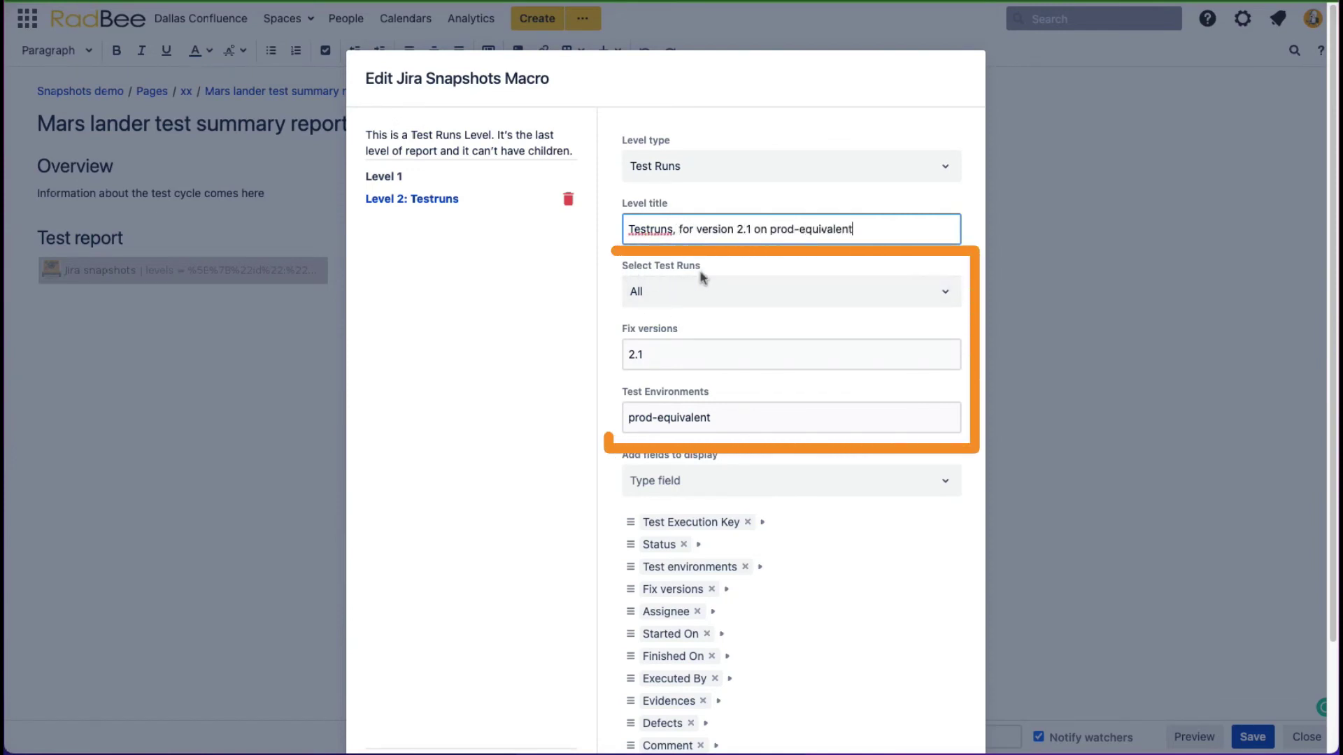
click(940, 298)
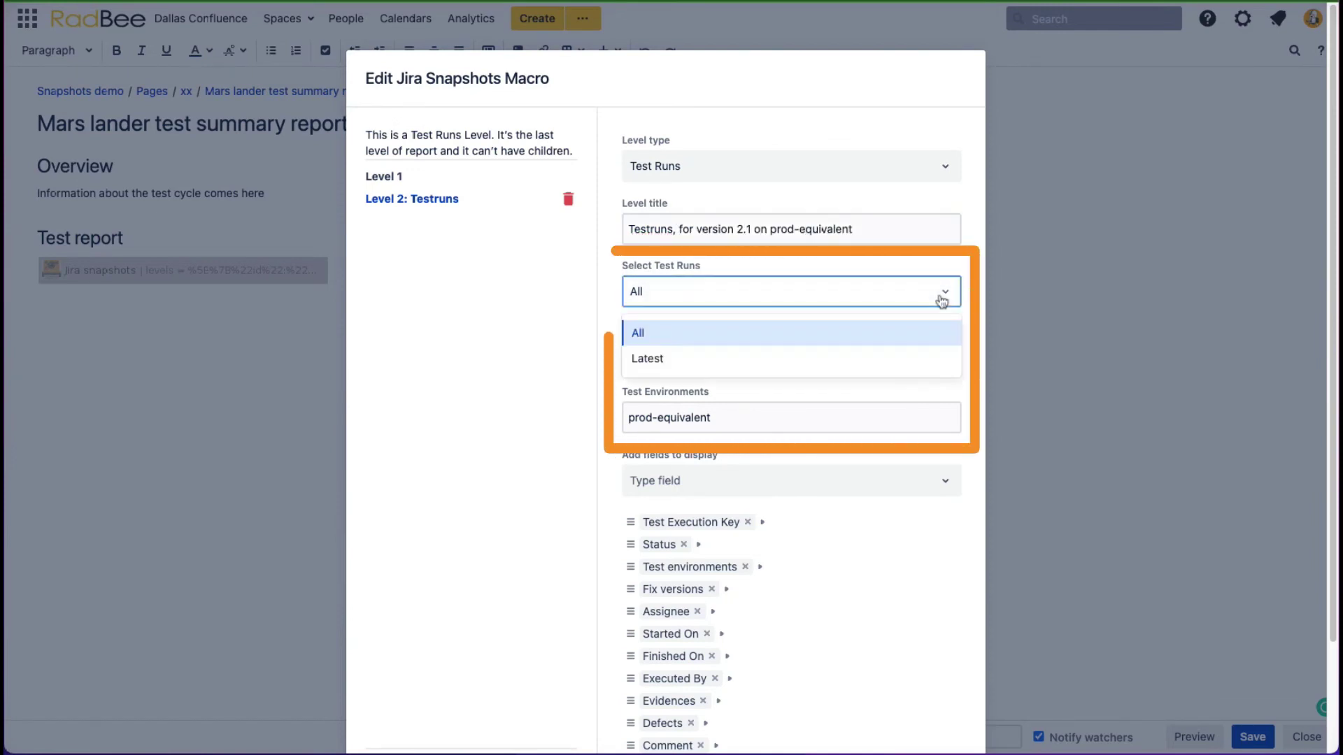
click(676, 339)
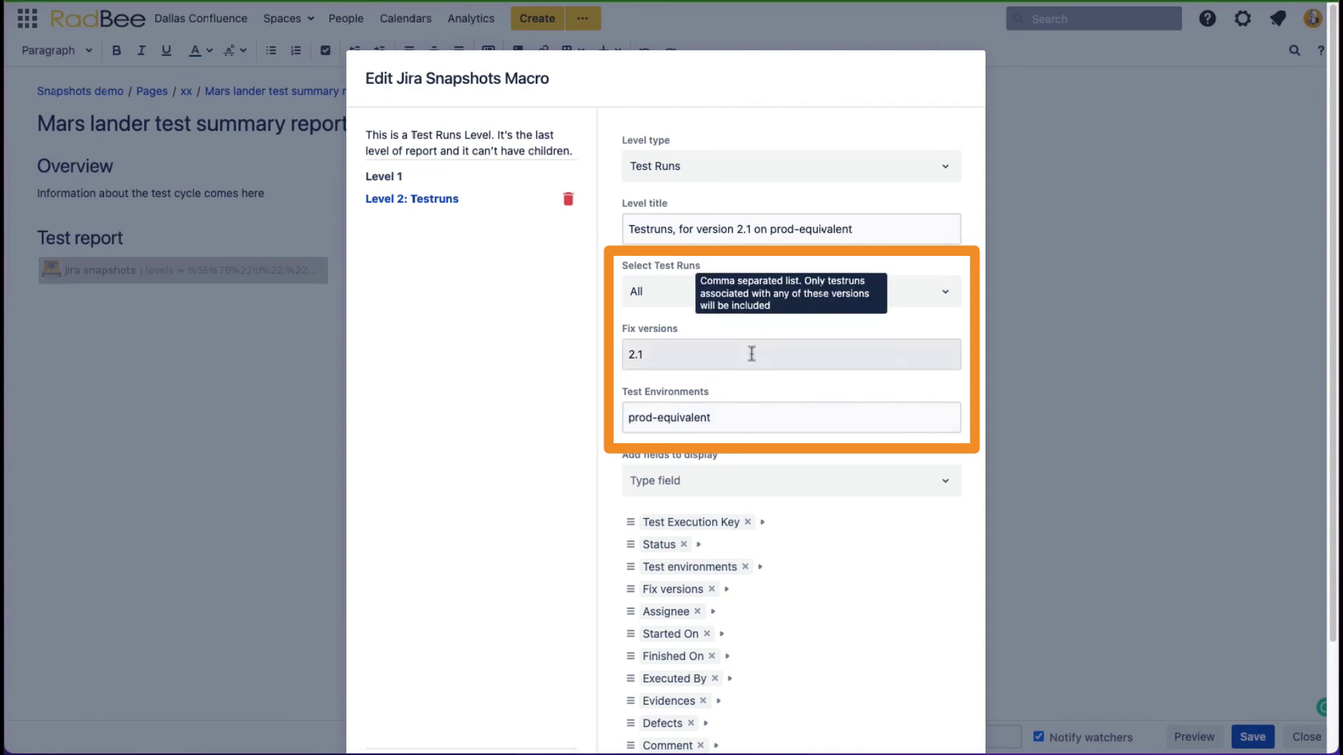
scroll(593, 410, down, 2)
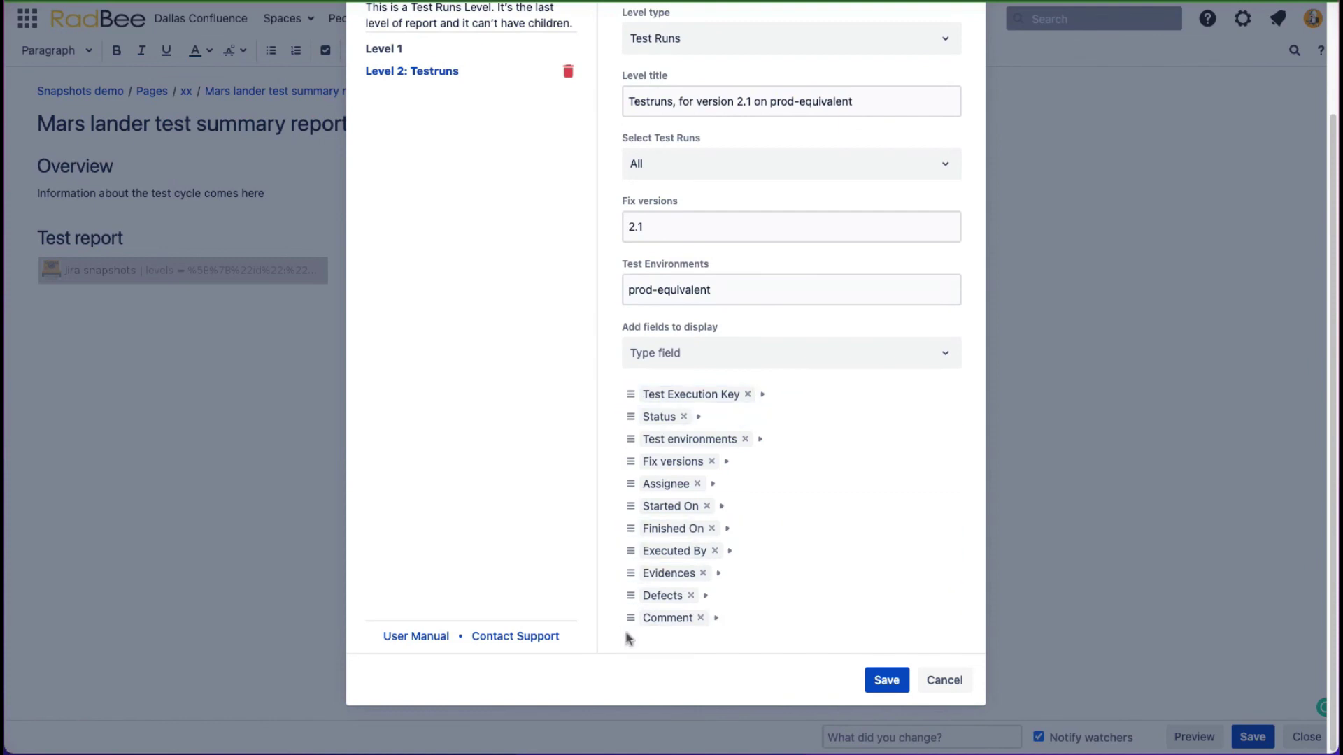
Save the macro settings and publish the updated report page
click(887, 681)
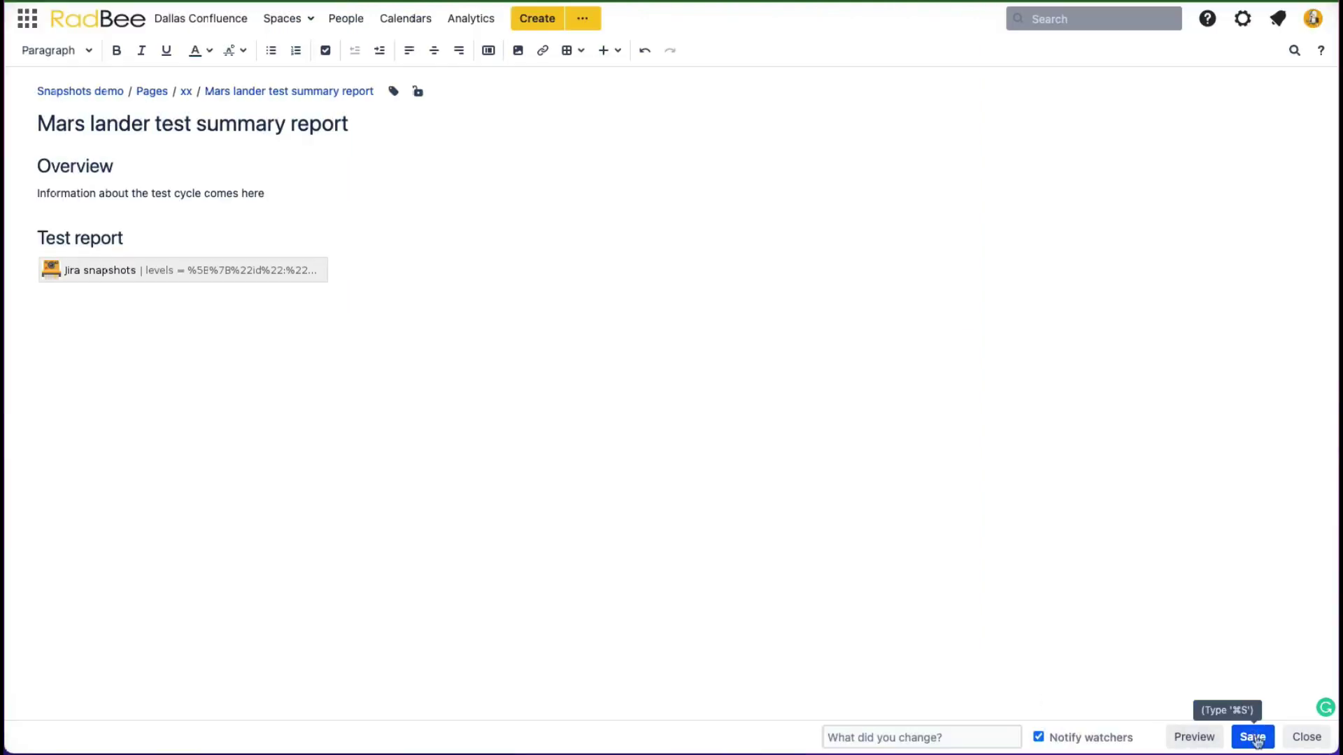
click(1253, 738)
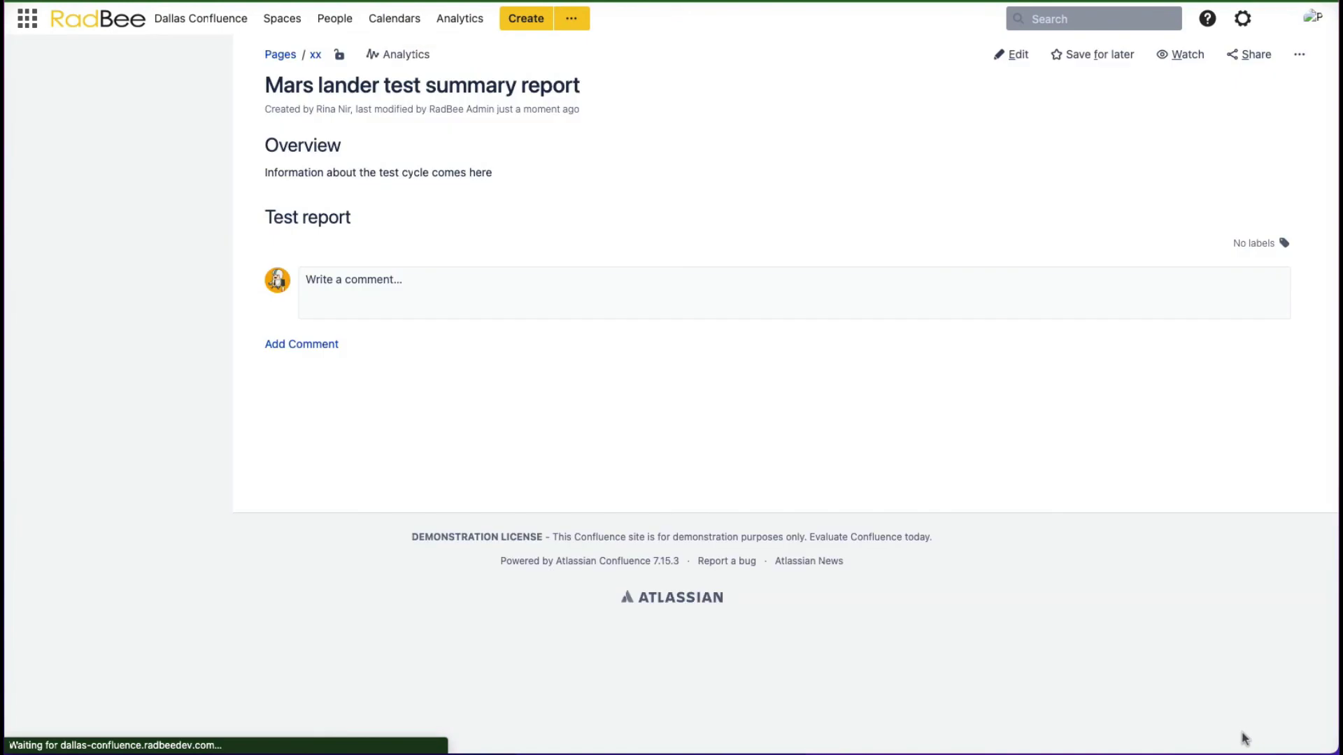